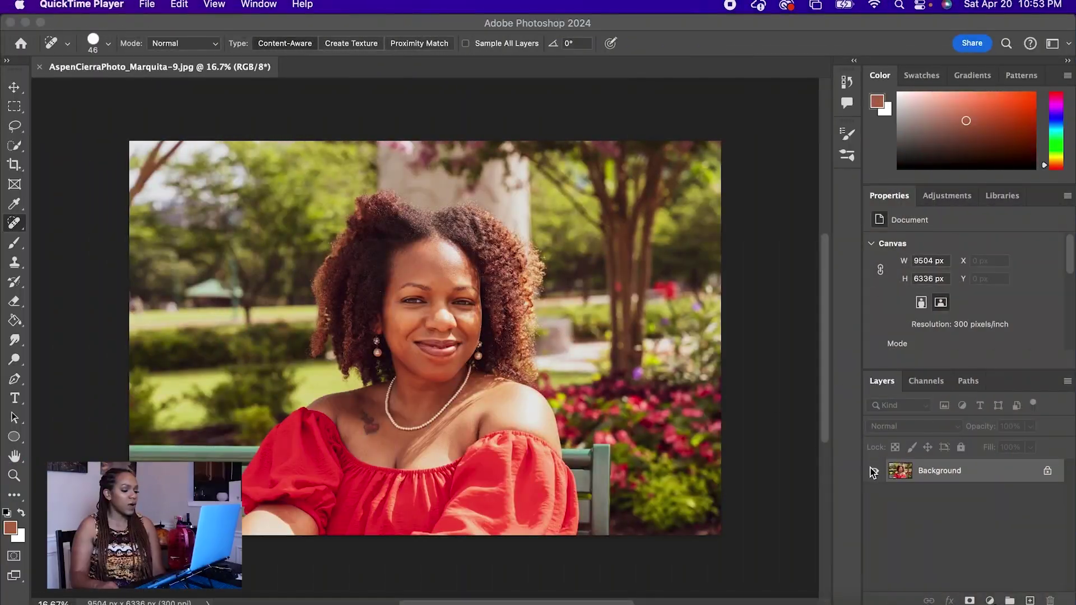
# - Duplicate the Background layer as Background copy and select the woman with Select Subject
pyautogui.rightClick(529, 471)
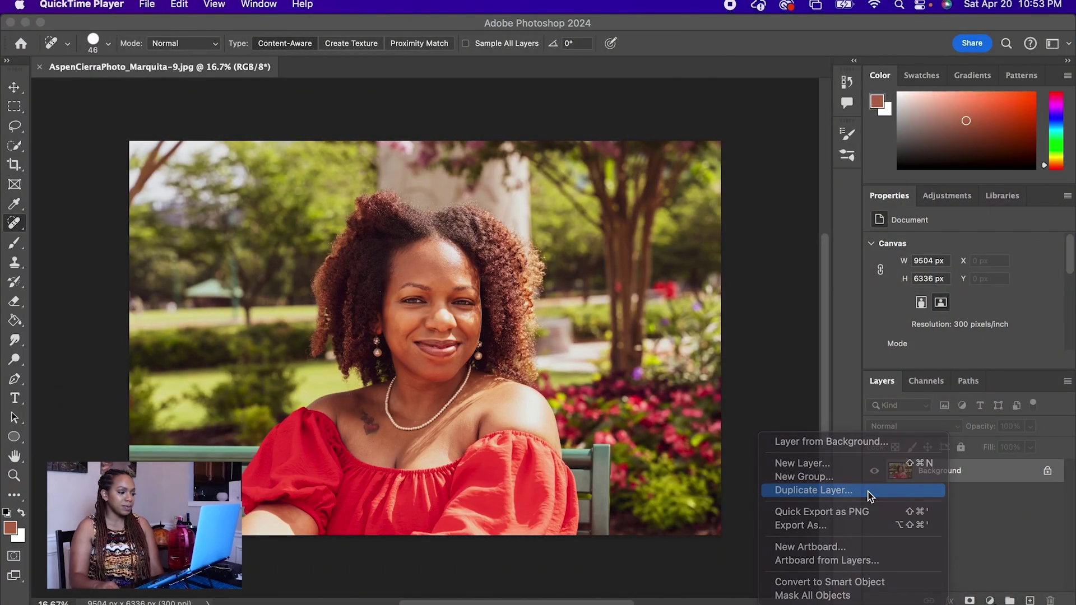
pyautogui.click(869, 491)
pyautogui.click(670, 272)
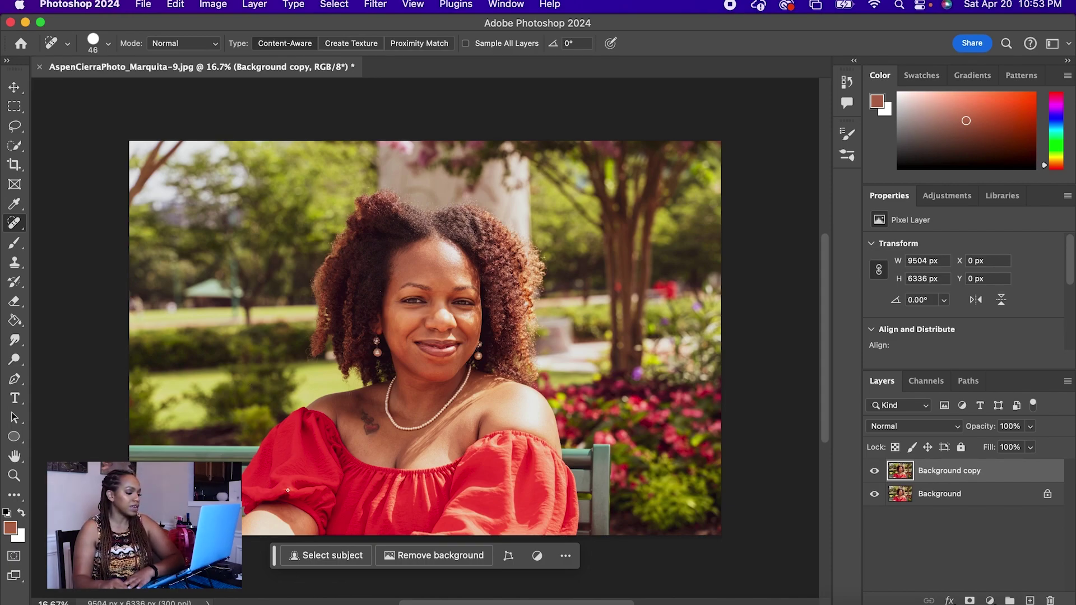
pyautogui.click(331, 560)
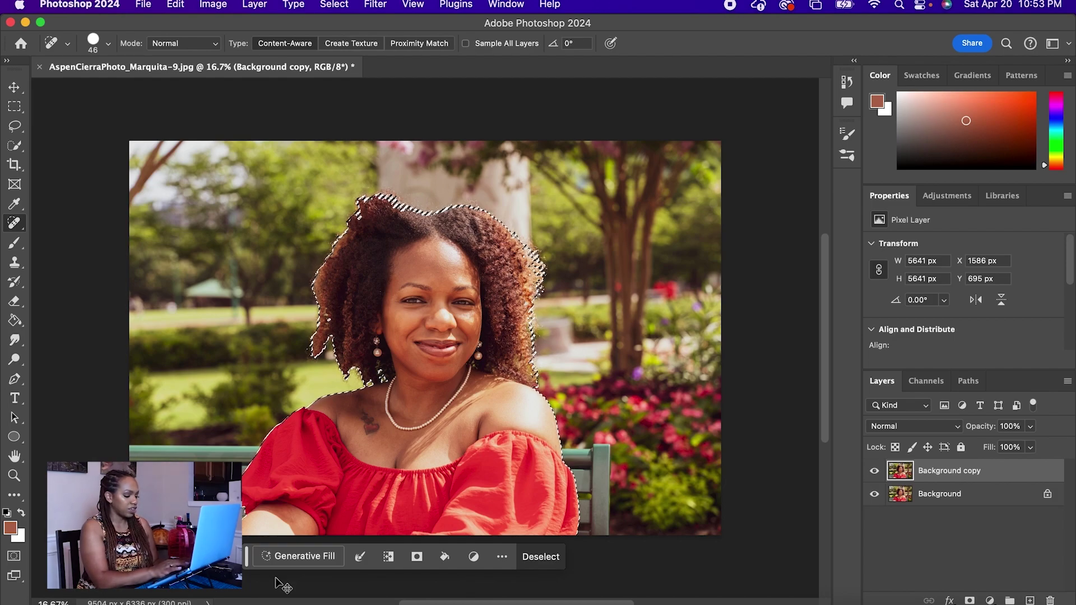
# - Invert the subject selection and Generative Fill the background with the prompt 'beach'
pyautogui.press('super+shift+i')
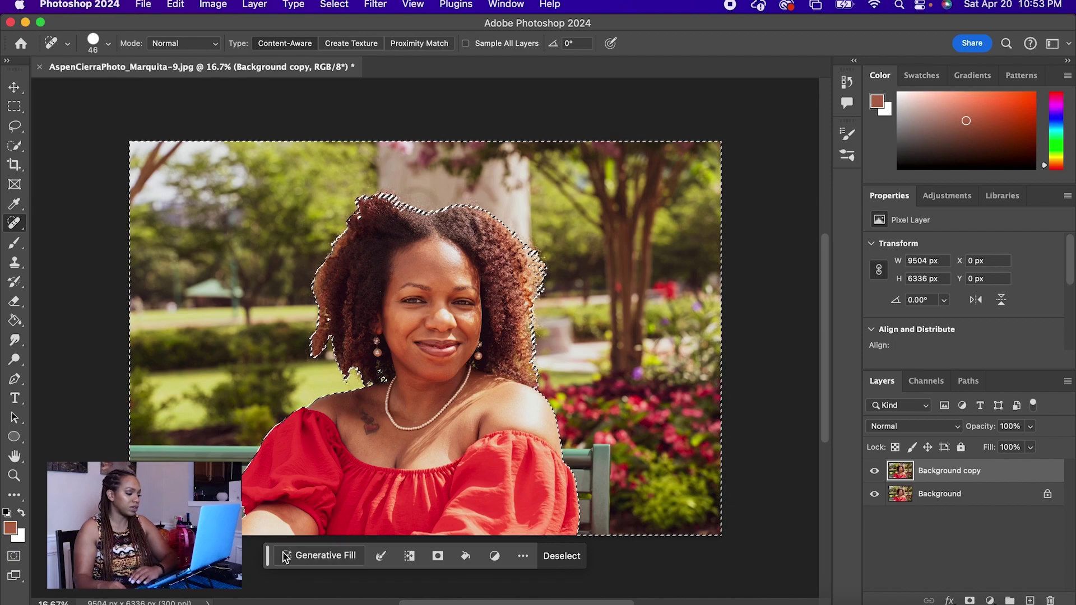
pyautogui.click(334, 557)
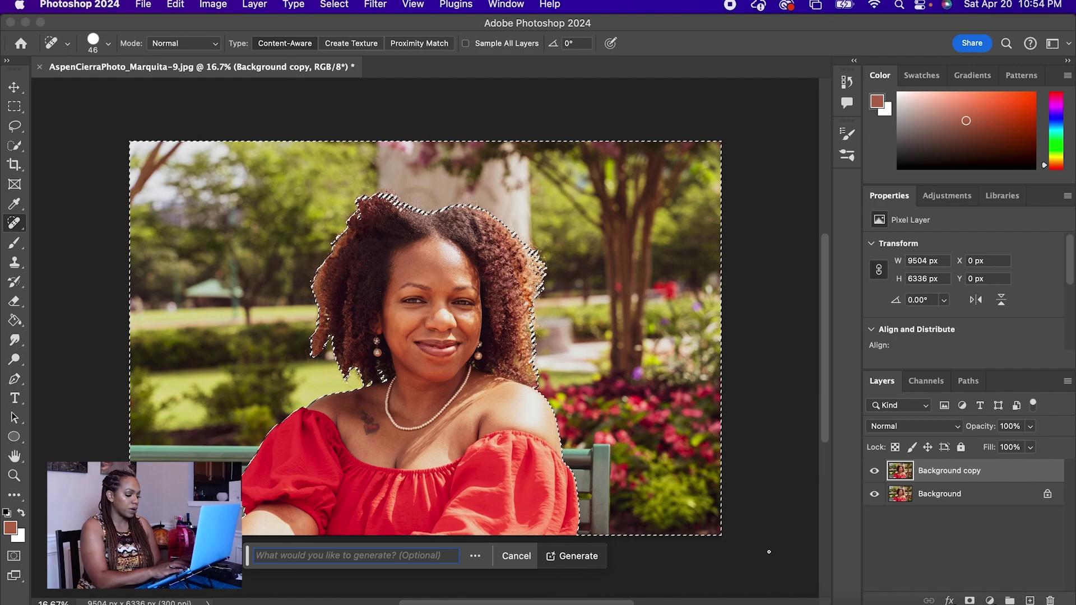
pyautogui.write('beach')
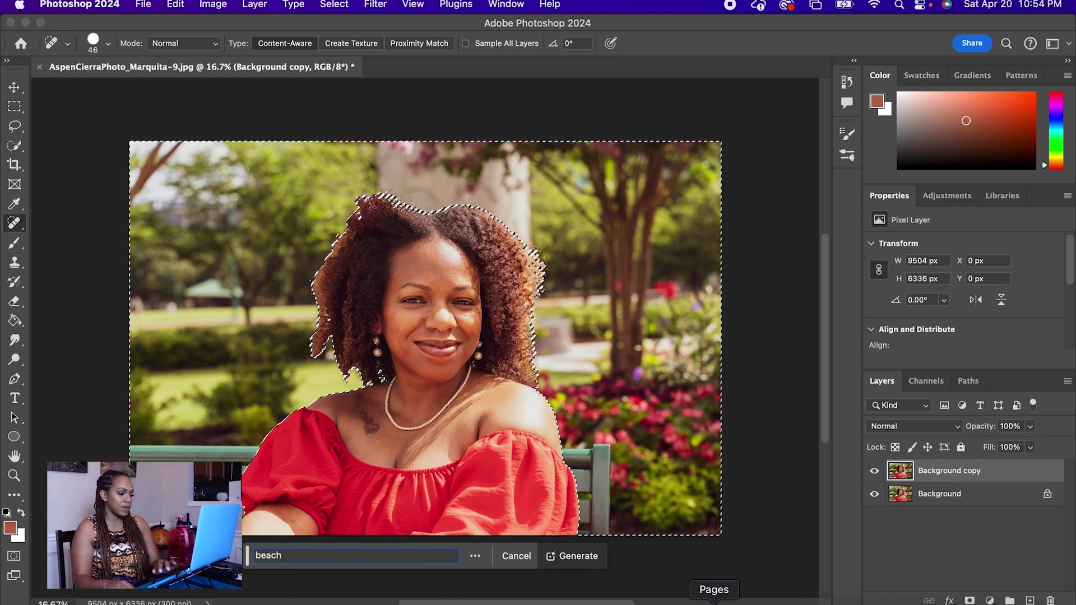
pyautogui.click(577, 555)
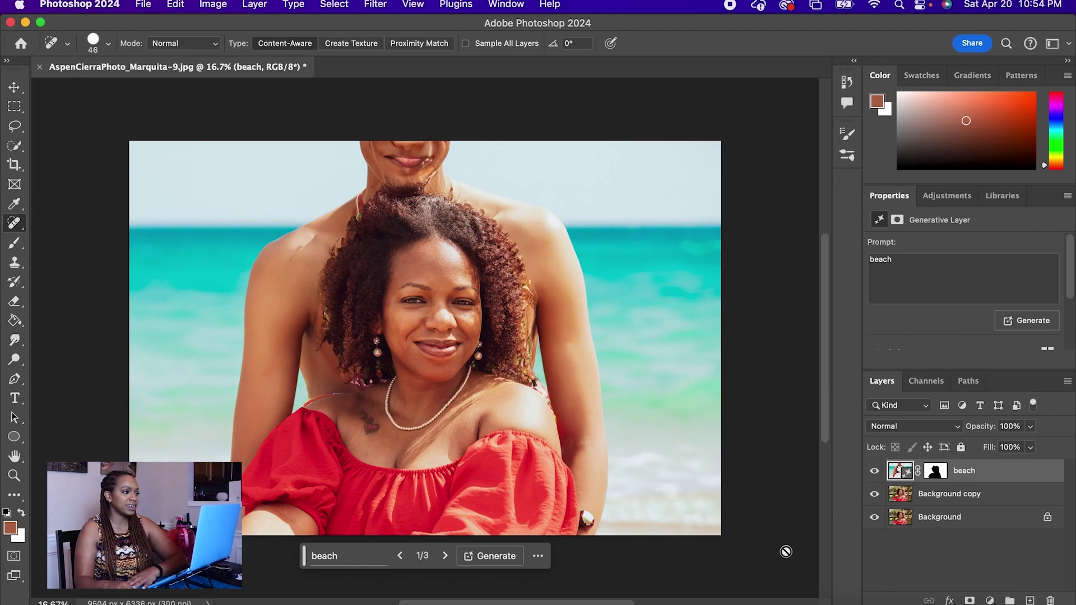
# - Advance to the third beach variation and select the 'beach' prompt text for rewriting
pyautogui.click(444, 557)
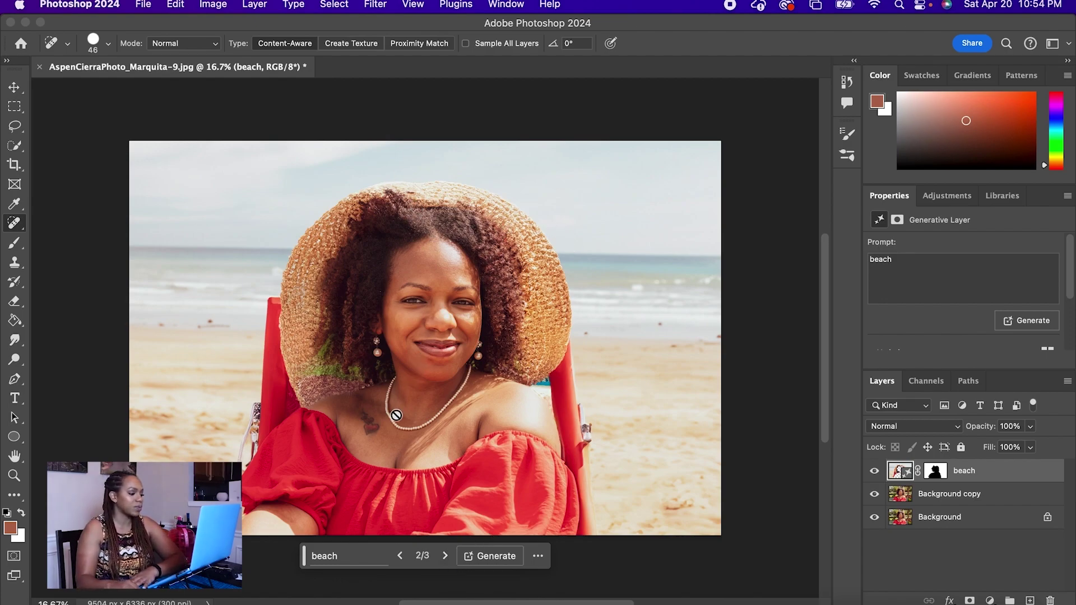
pyautogui.click(443, 557)
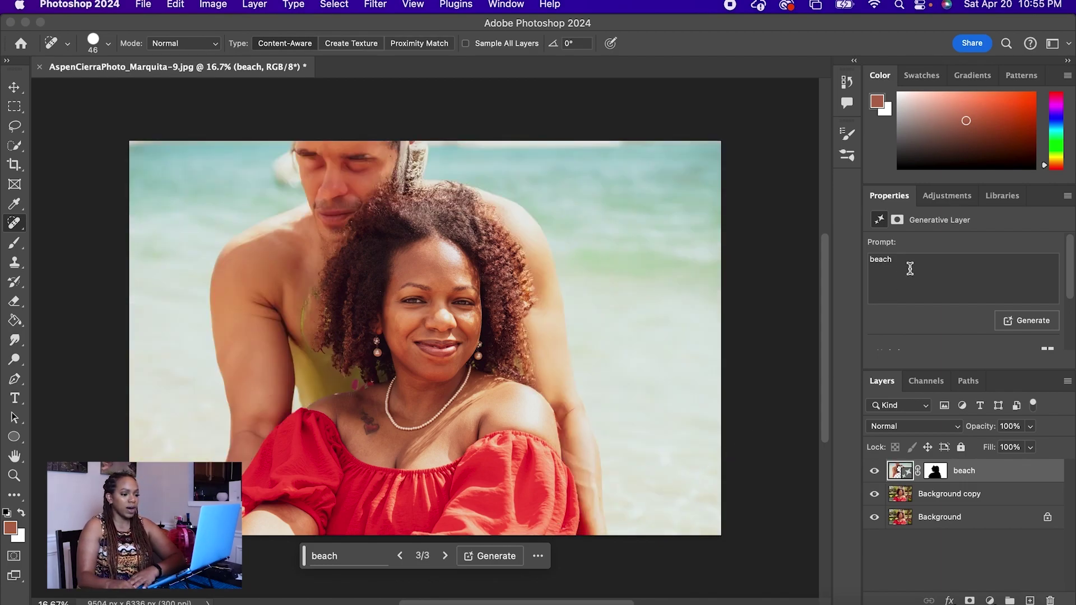
pyautogui.click(939, 261)
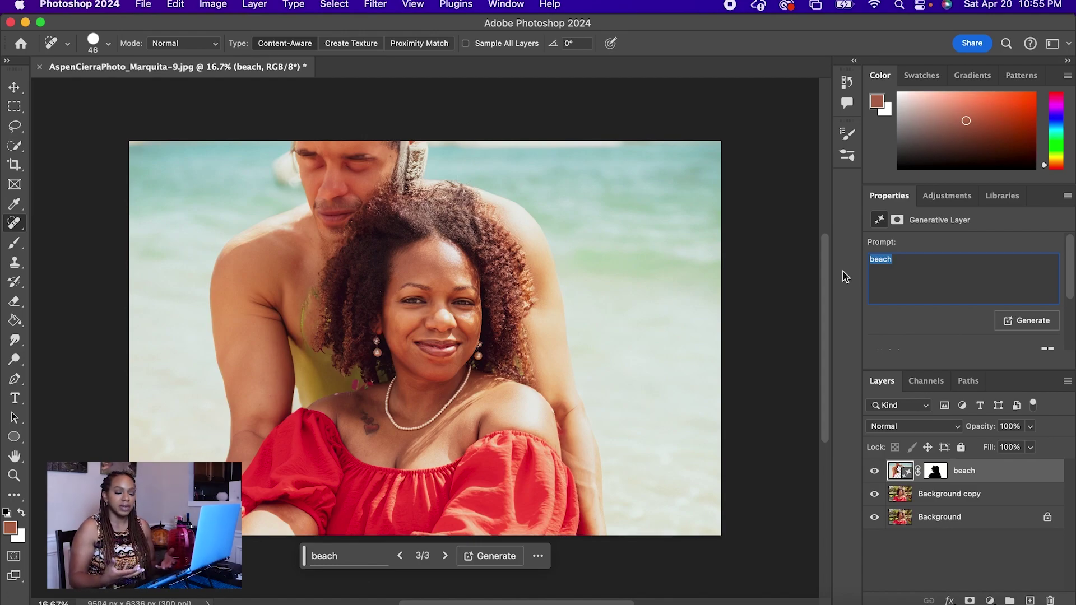
# - Regenerate the background with the prompt 'bench in french countryside'
pyautogui.write('bench in')
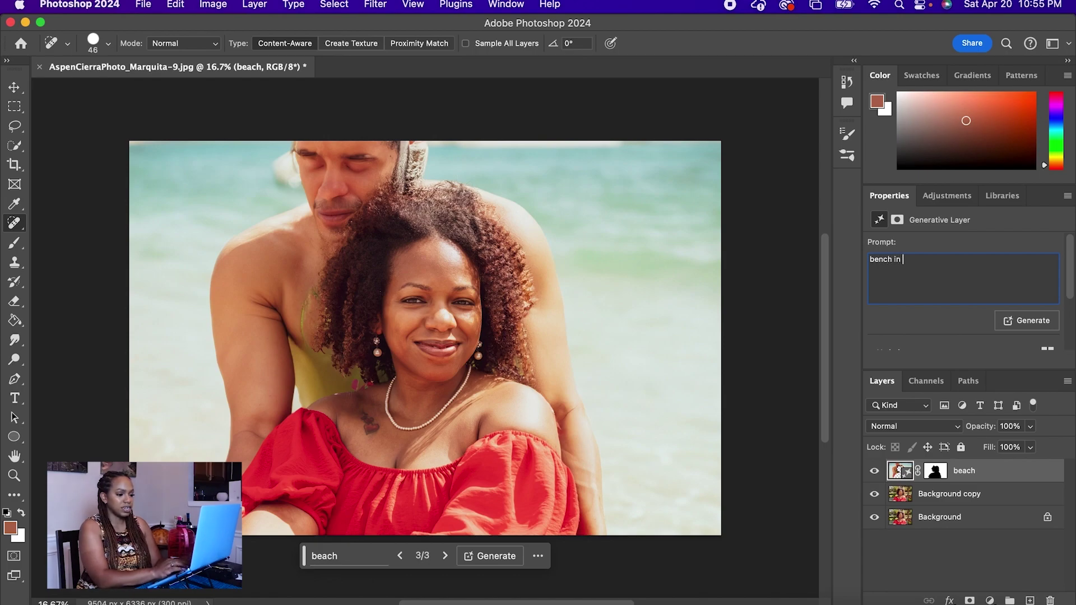
pyautogui.write(' french cou')
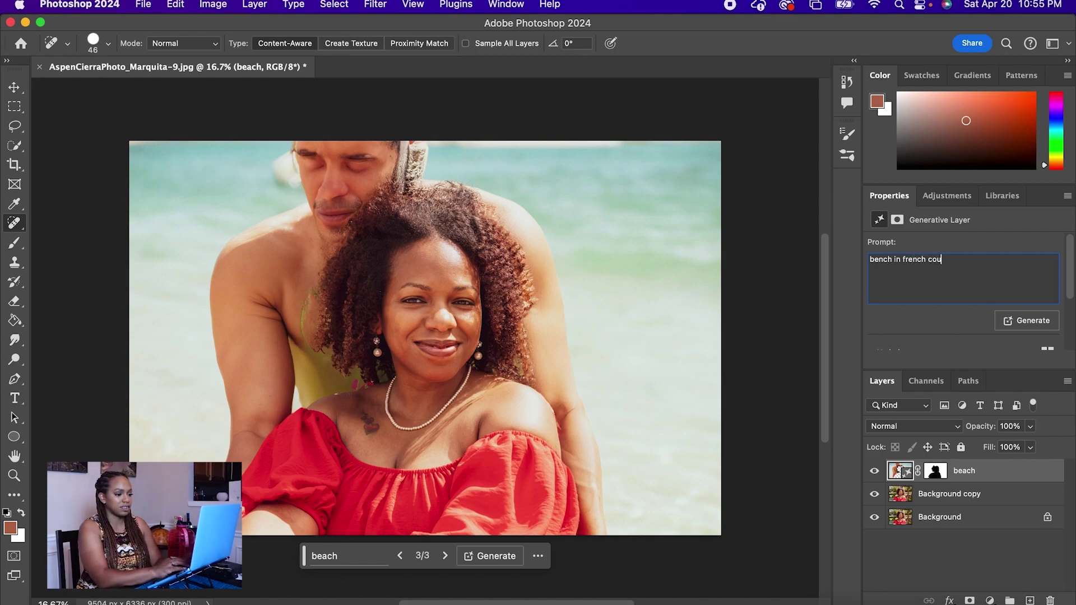
pyautogui.write('ntryside')
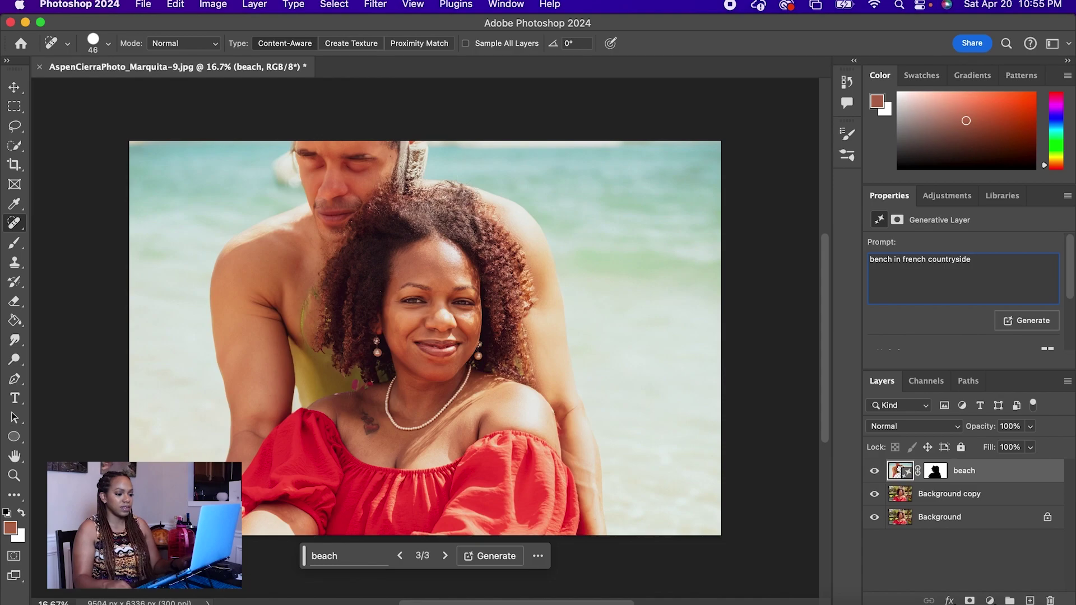
pyautogui.click(1029, 321)
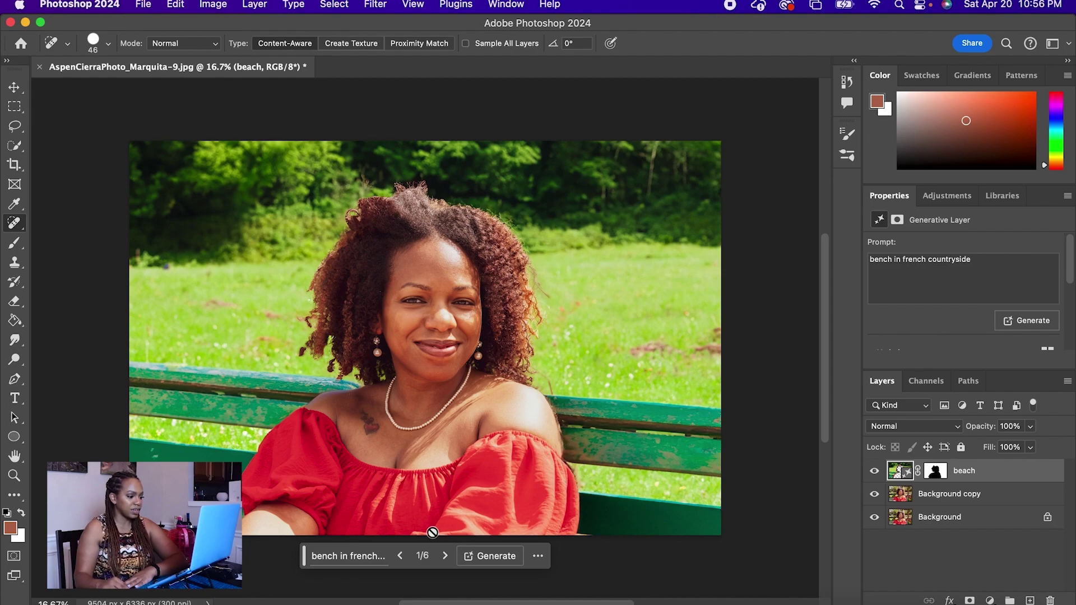
# - Browse the countryside variations forward and back, settling on the second, green-bench variation
pyautogui.click(445, 558)
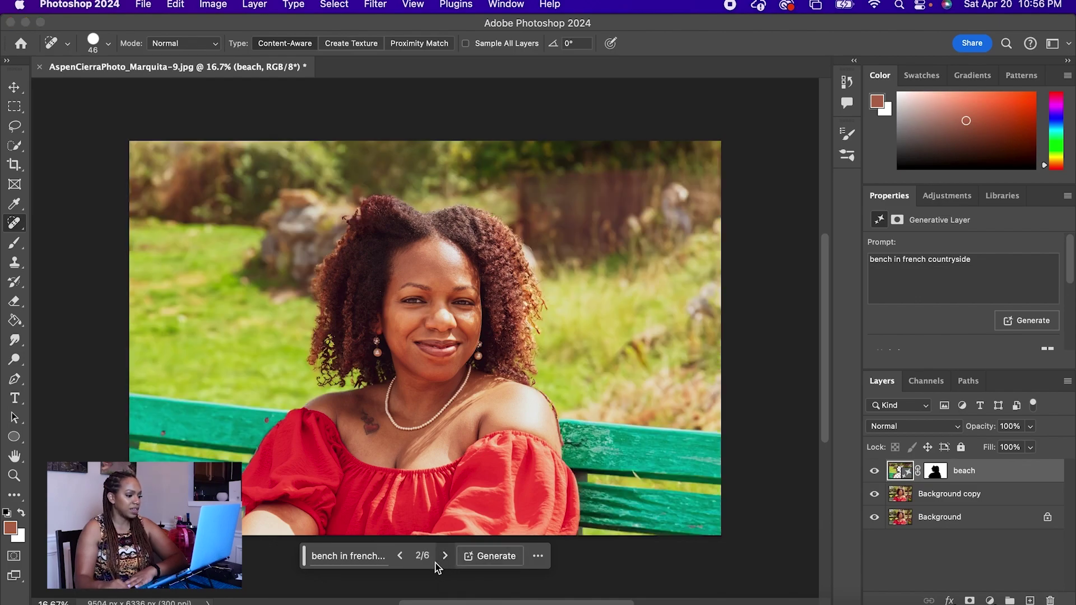
pyautogui.click(398, 557)
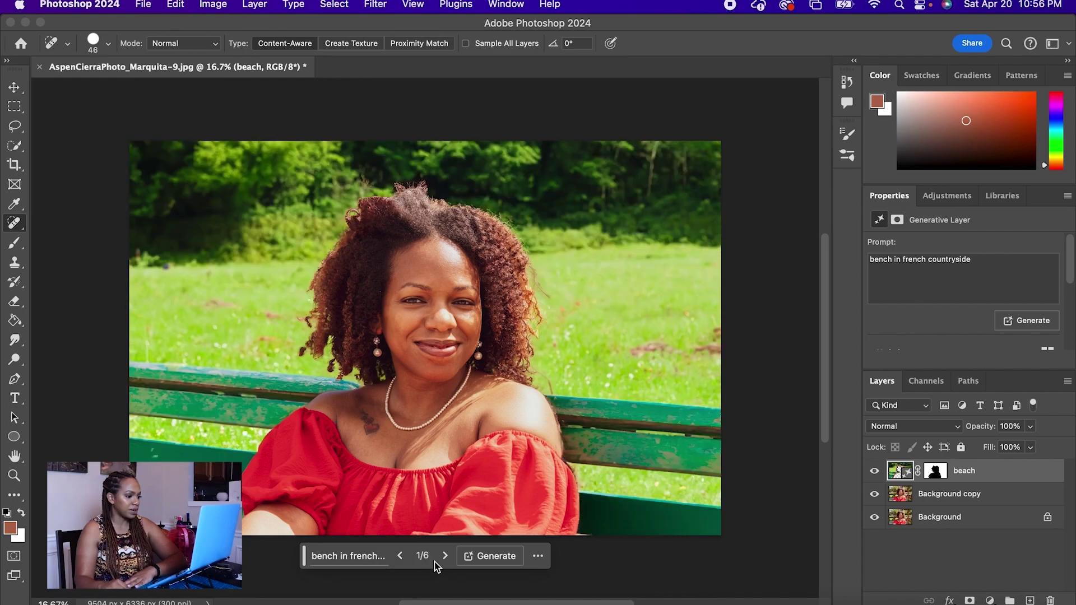
pyautogui.click(443, 560)
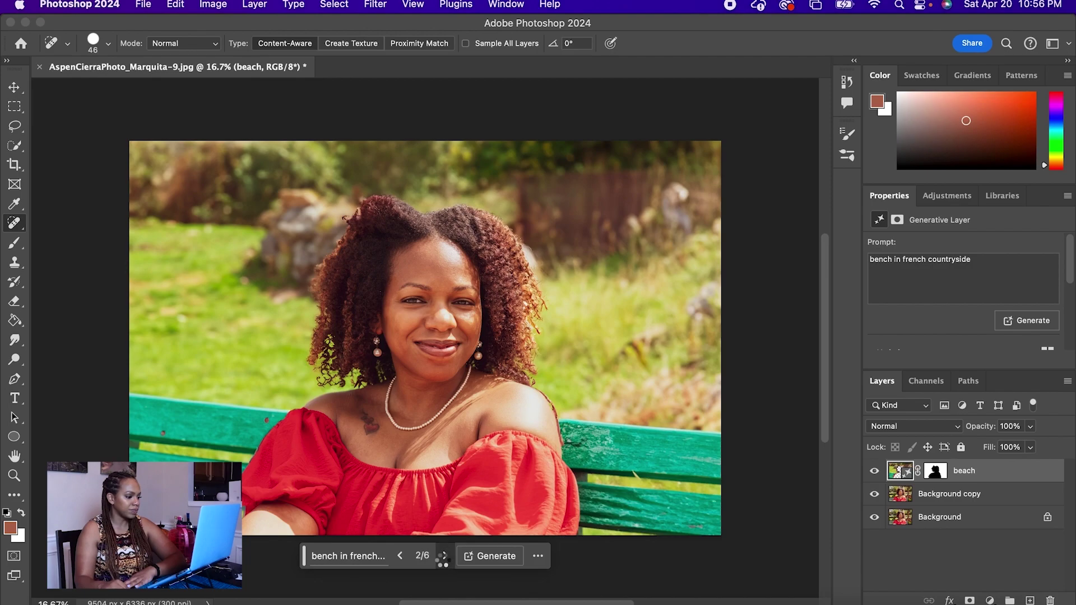
pyautogui.click(444, 558)
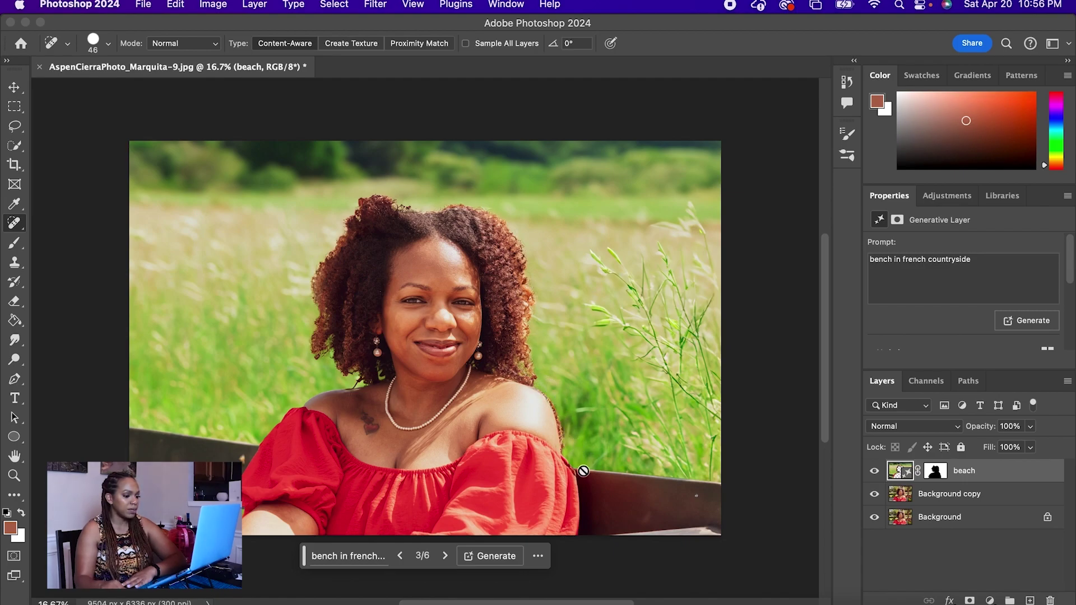
pyautogui.click(445, 556)
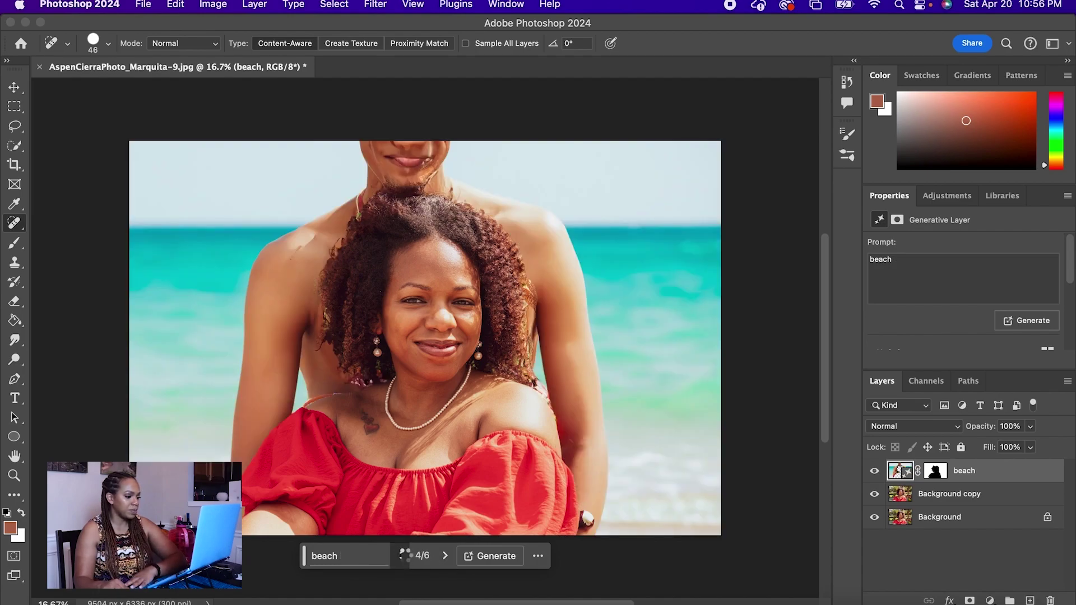
pyautogui.click(402, 556)
pyautogui.click(402, 556)
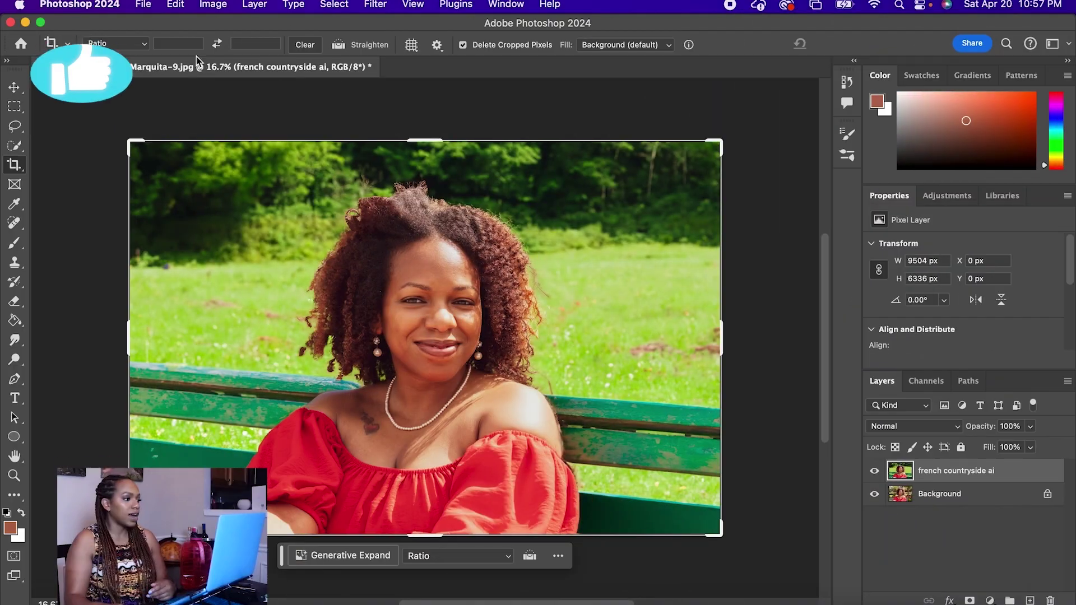
# - Duplicate the Background layer into a new Background copy, cancelling an accidental delete
pyautogui.click(946, 500)
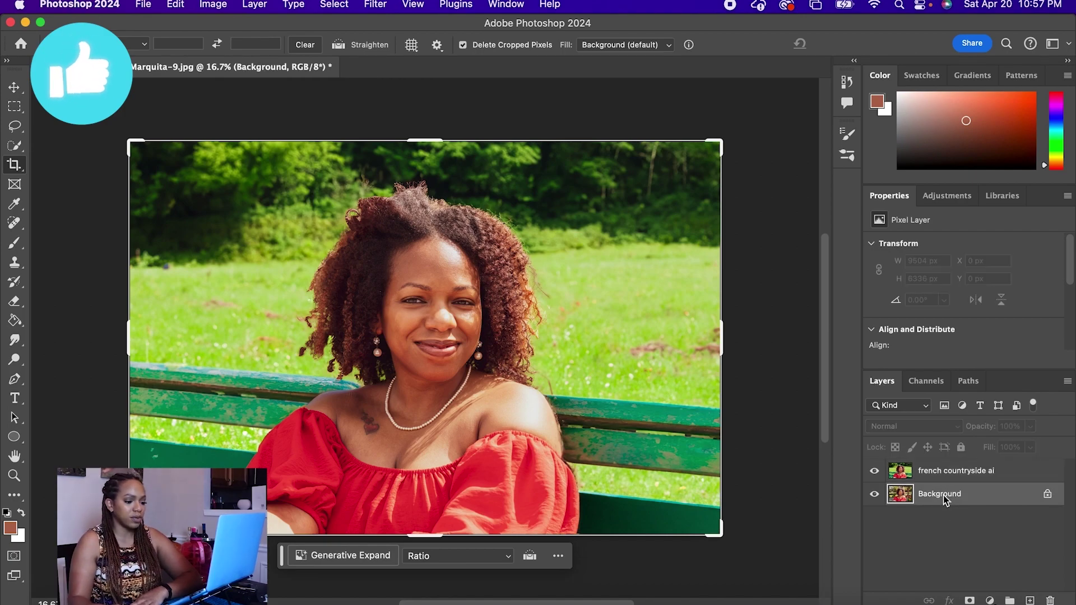
pyautogui.rightClick(949, 504)
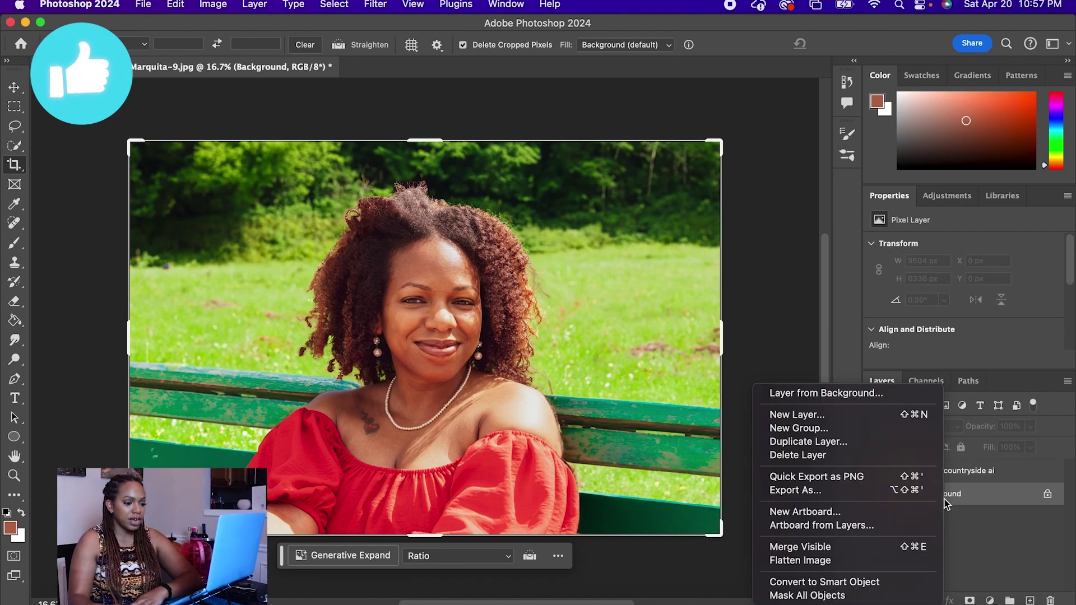
pyautogui.click(846, 455)
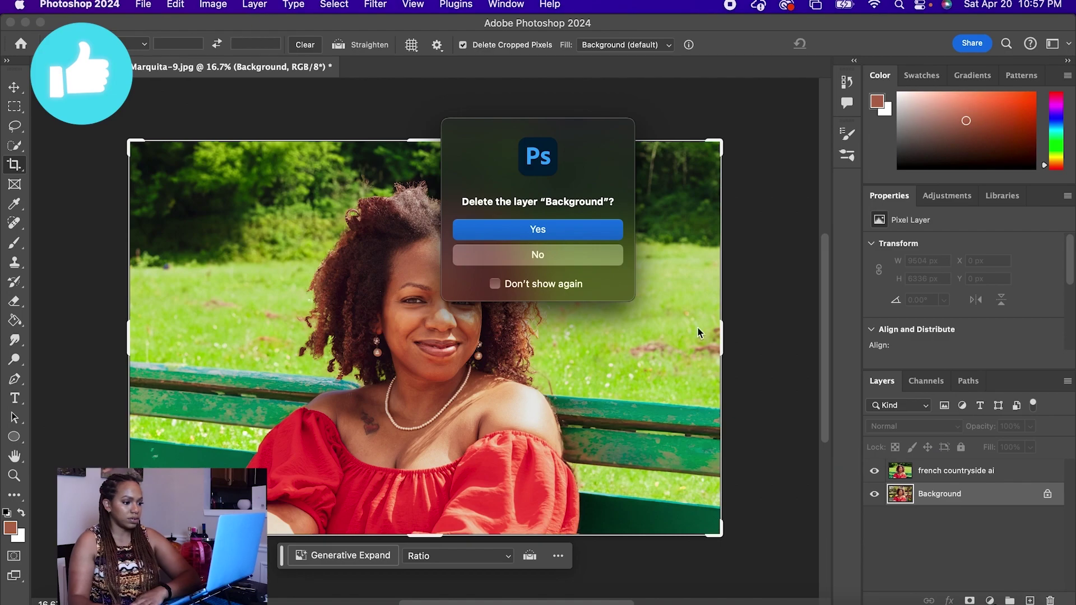
pyautogui.click(583, 253)
pyautogui.rightClick(946, 496)
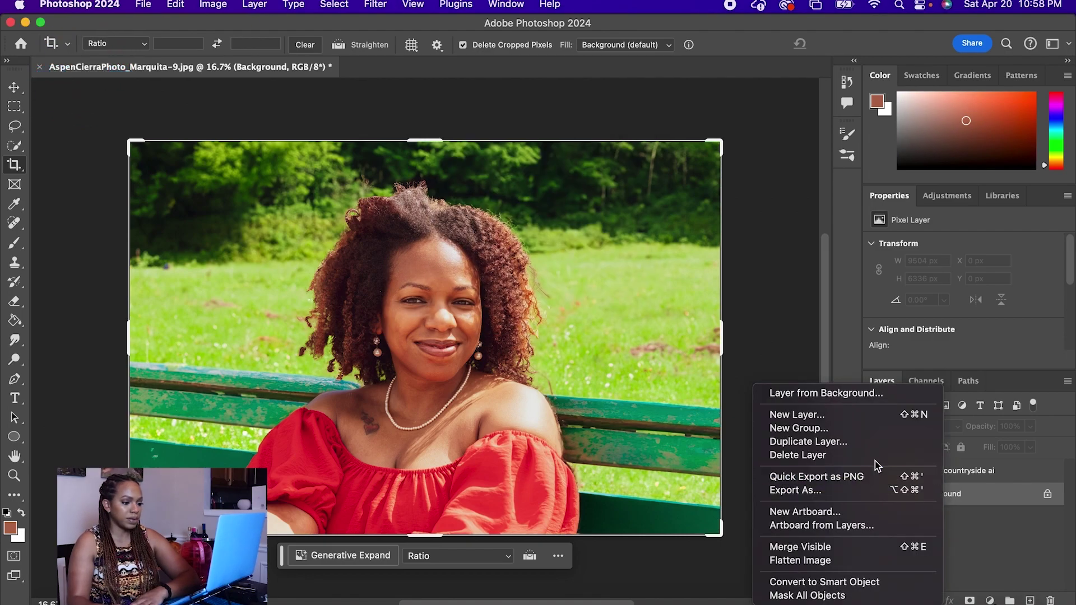
pyautogui.click(871, 443)
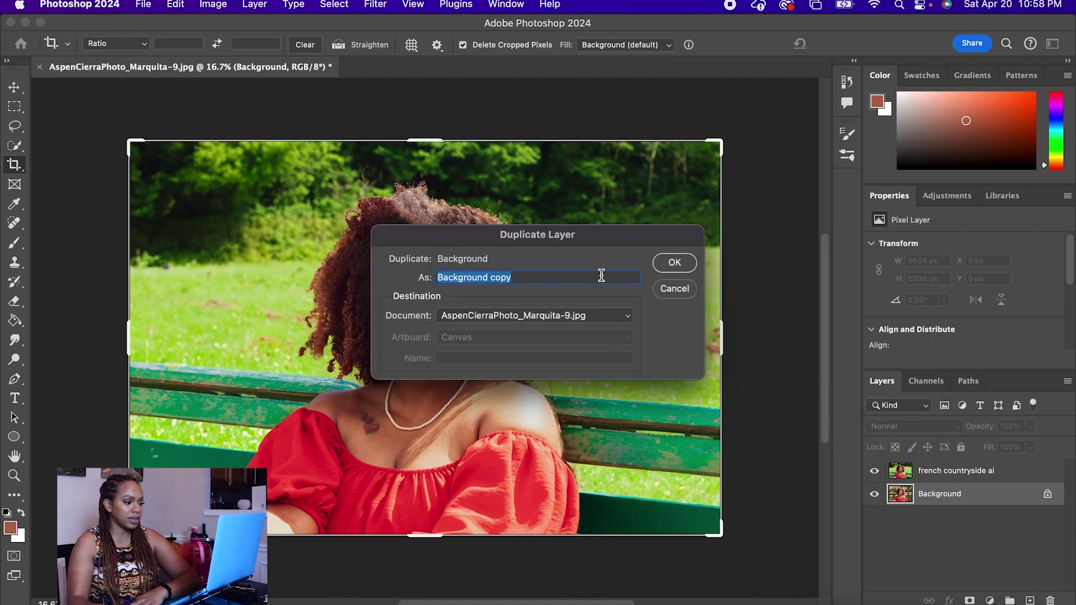
pyautogui.click(675, 262)
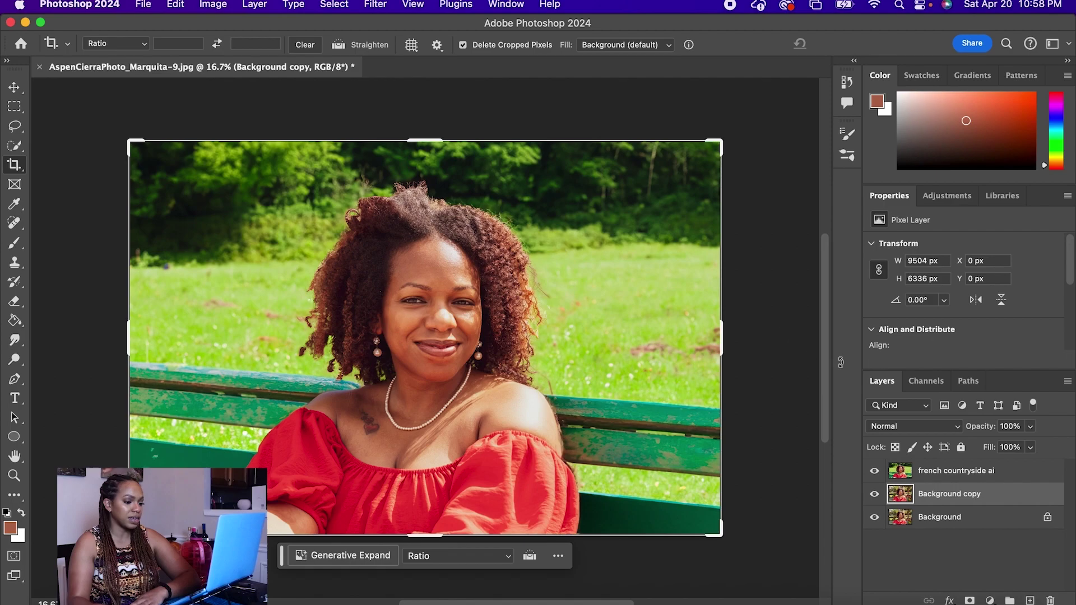
# - Hide the french countryside ai layer and make Background copy the active layer
pyautogui.click(874, 471)
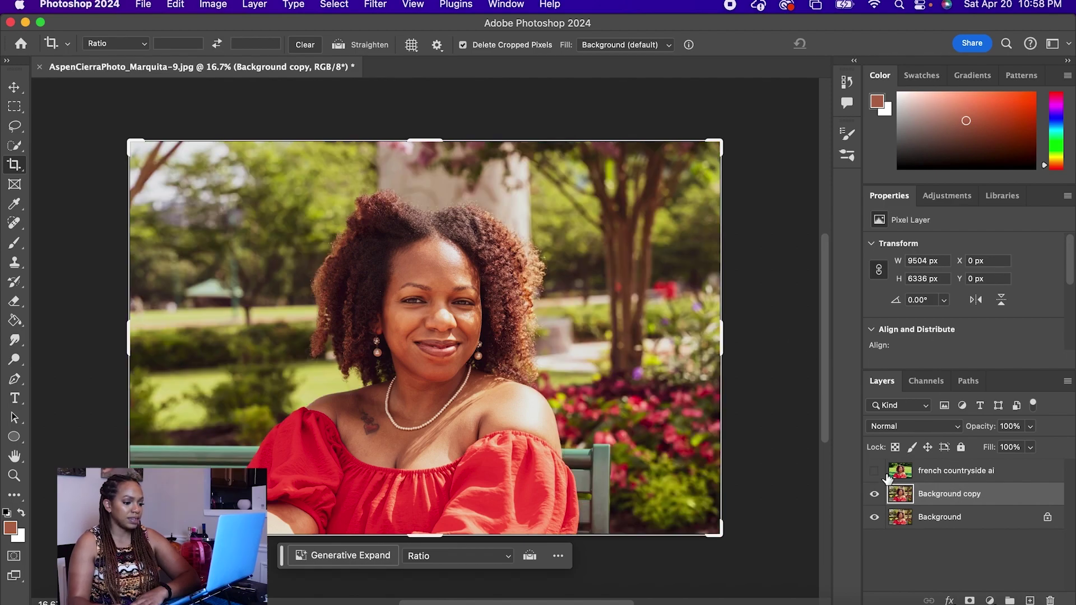
pyautogui.click(956, 475)
pyautogui.click(874, 472)
pyautogui.click(874, 471)
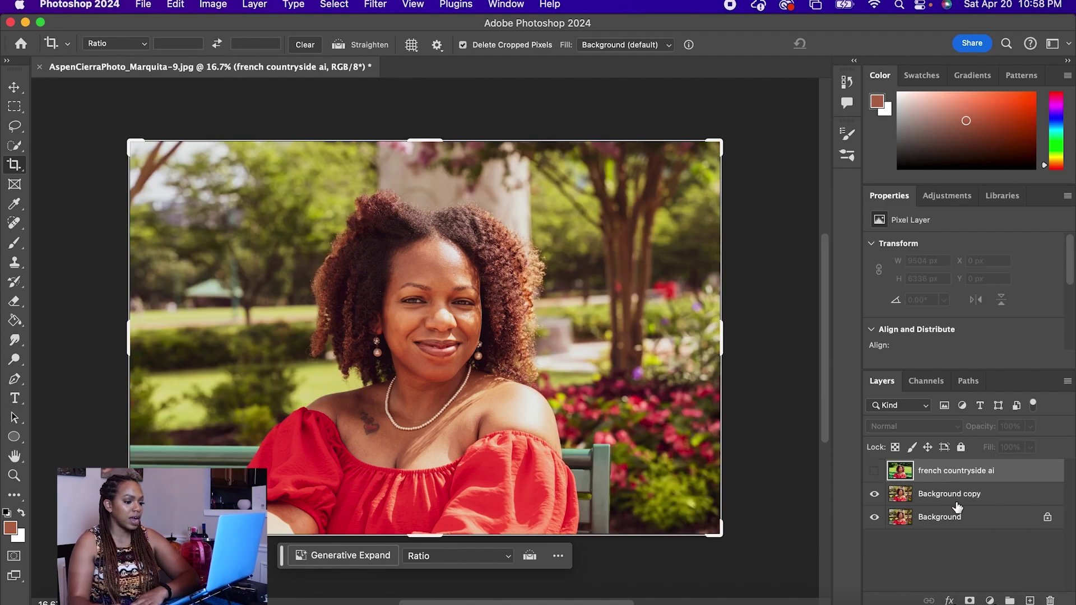
pyautogui.click(957, 504)
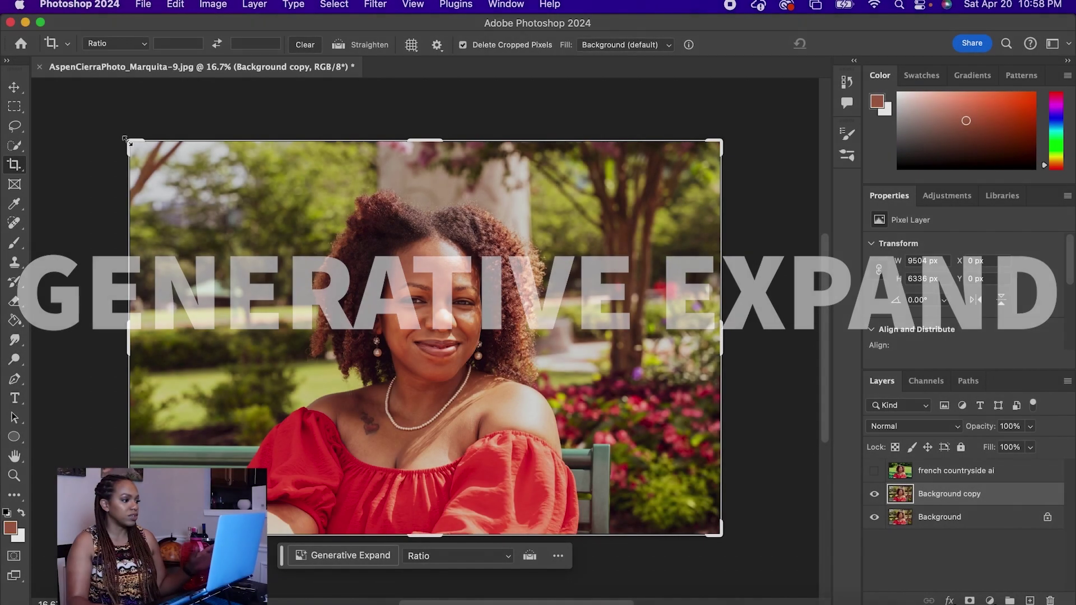
# - Drag the top-left and top-right crop handles outward to enlarge the canvas to 13123 × 7854 px
pyautogui.moveTo(124, 138); pyautogui.dragTo(94, 117)
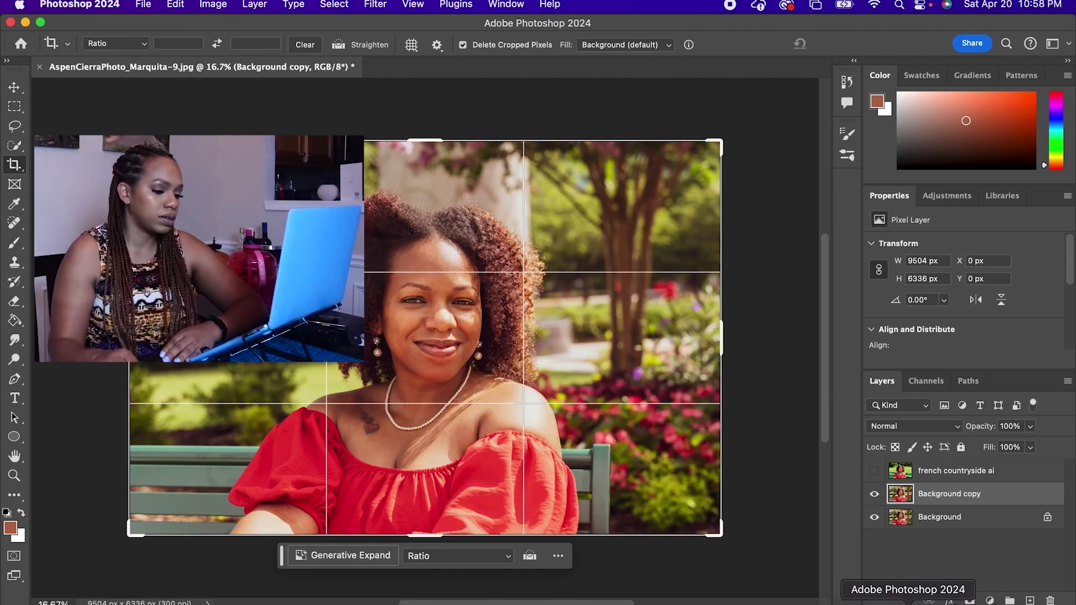
pyautogui.rightClick(906, 602)
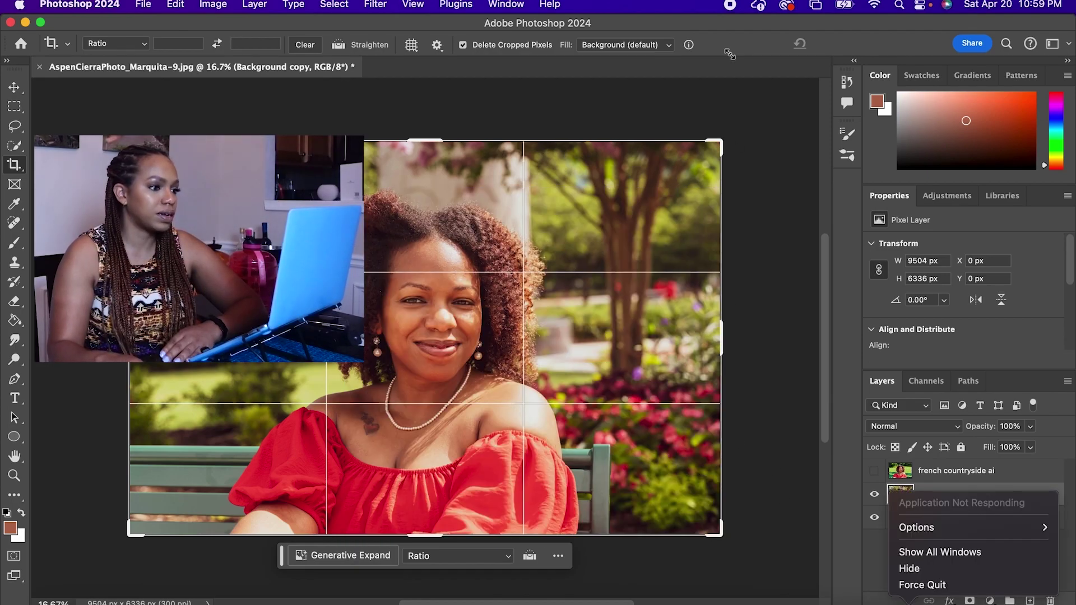
pyautogui.click(733, 111)
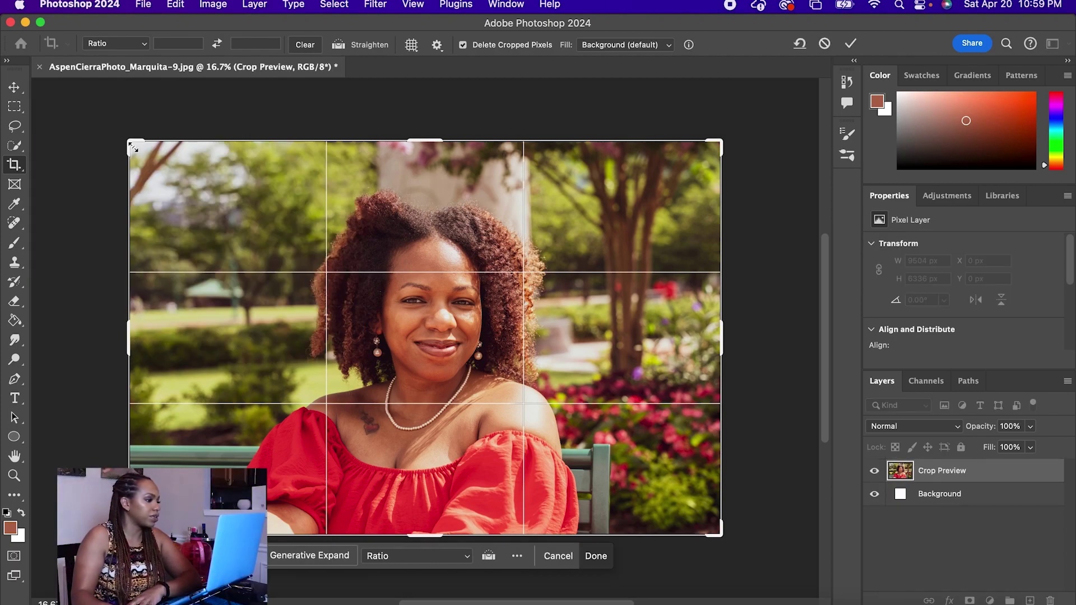
pyautogui.moveTo(130, 143); pyautogui.dragTo(71, 115)
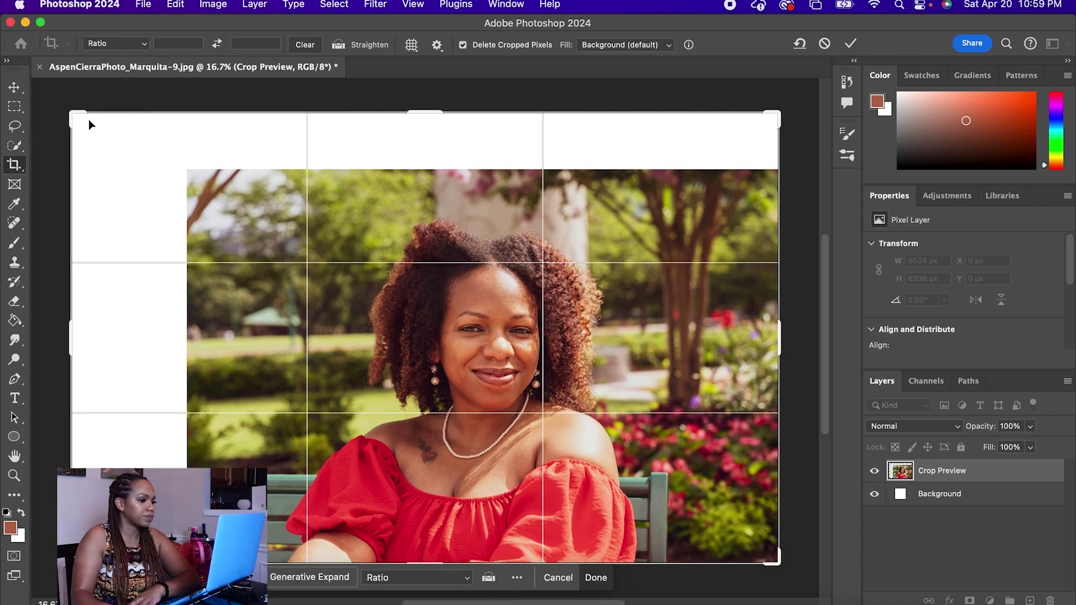
pyautogui.moveTo(773, 115); pyautogui.dragTo(796, 97)
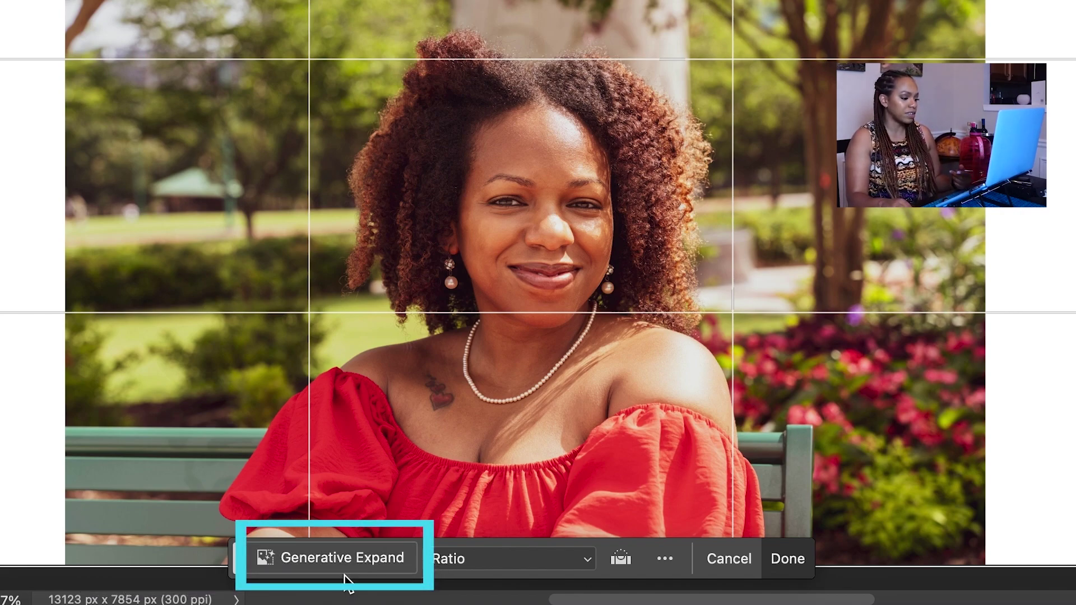
# - Start Generative Expand with the prompt 'expand current background to include more from centennial olympic park atlanta'
pyautogui.click(365, 571)
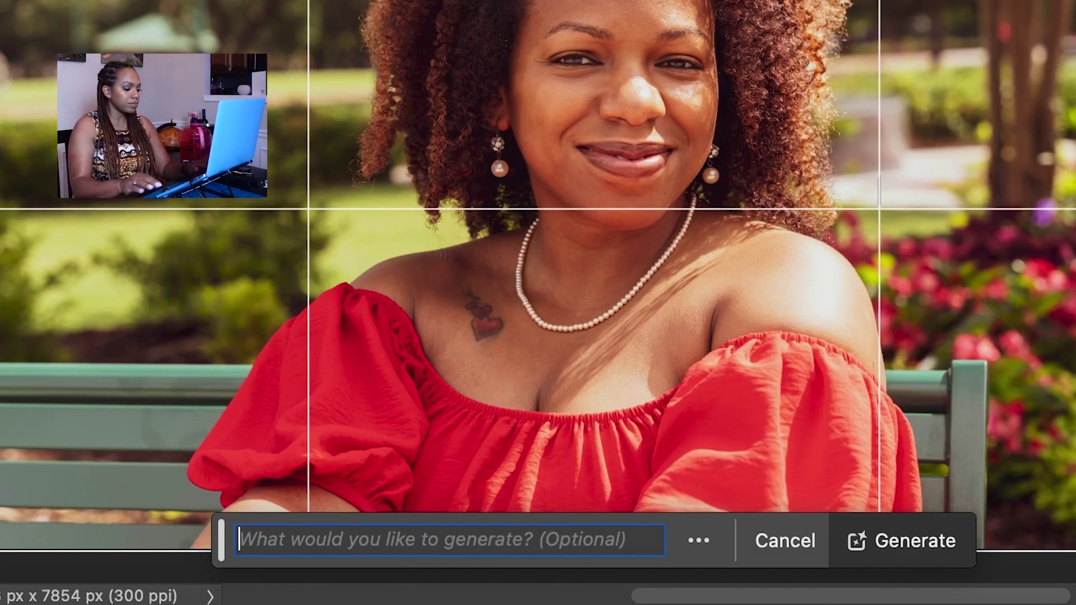
pyautogui.write('centenn')
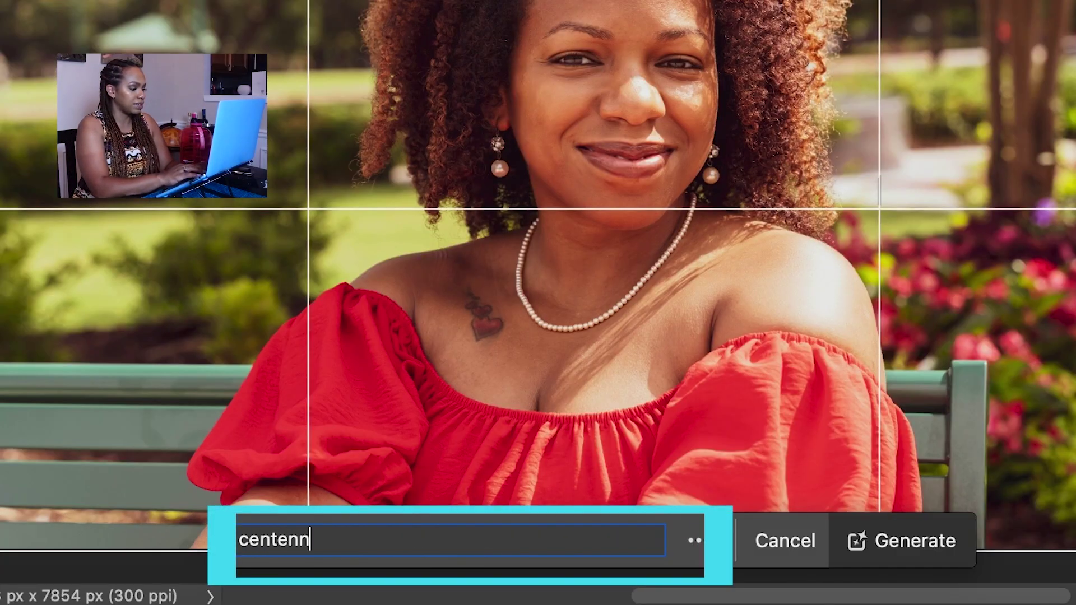
pyautogui.write('ial olympic park atlanta')
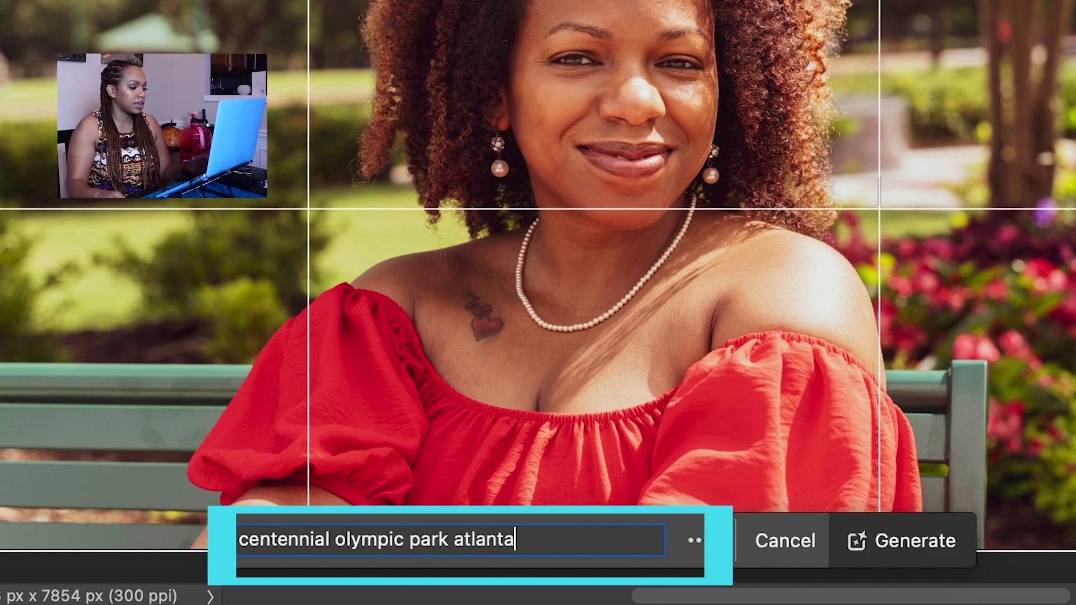
pyautogui.moveTo(577, 535); pyautogui.dragTo(250, 513)
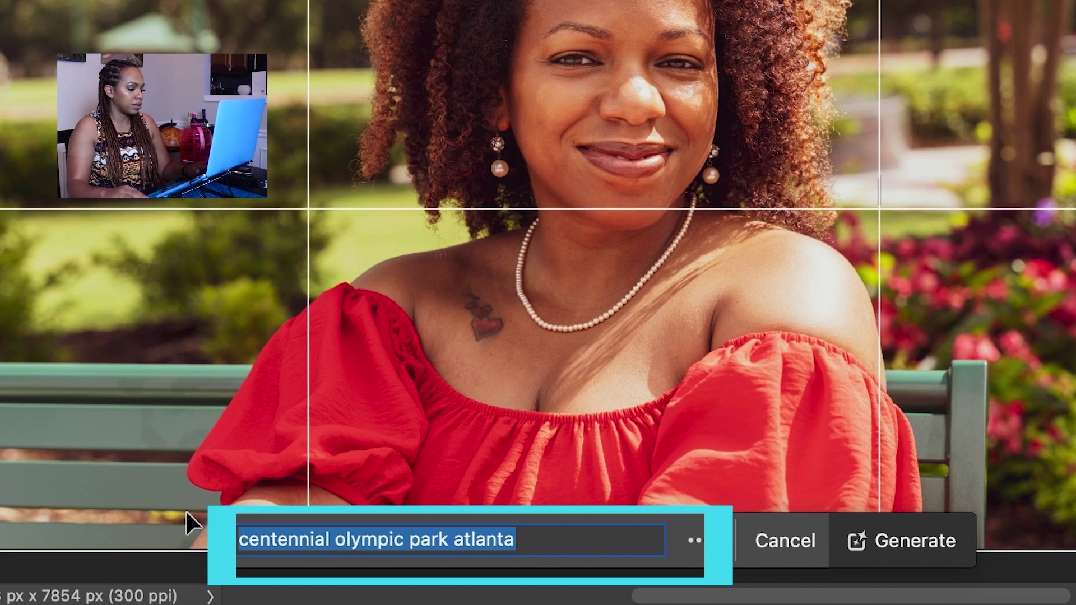
pyautogui.write('expand background to ma')
pyautogui.press('BackSpace')
pyautogui.press('BackSpace')
pyautogui.press('BackSpace')
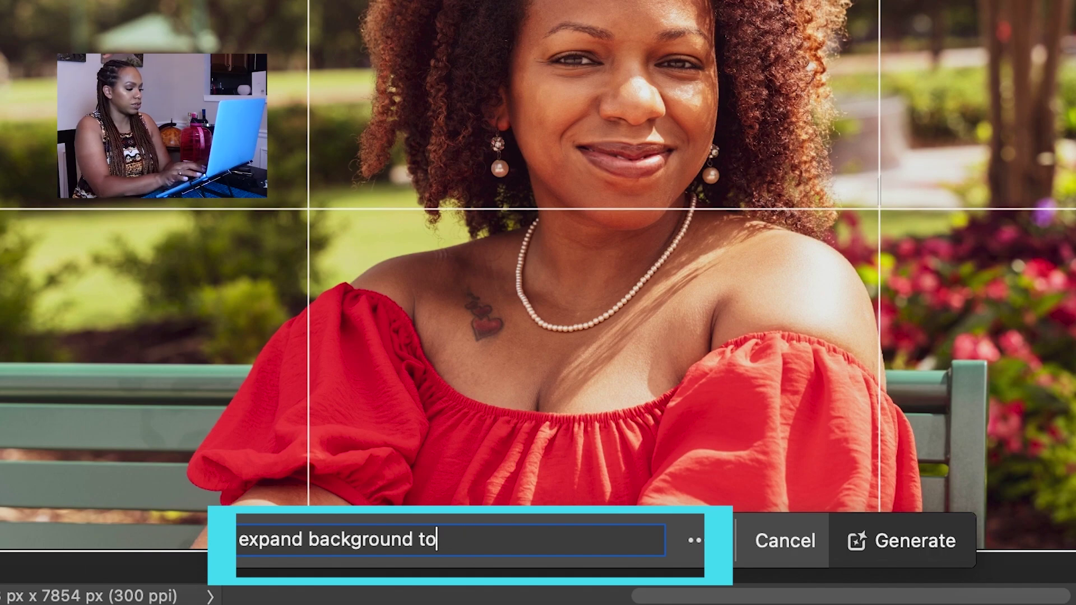
pyautogui.press('BackSpace')
pyautogui.press('BackSpace')
pyautogui.press('BackSpace')
pyautogui.press('BackSpace')
pyautogui.press('BackSpace')
pyautogui.press('BackSpace')
pyautogui.press('BackSpace')
pyautogui.press('BackSpace')
pyautogui.press('BackSpace')
pyautogui.press('BackSpace')
pyautogui.press('BackSpace')
pyautogui.write('current background to include more from')
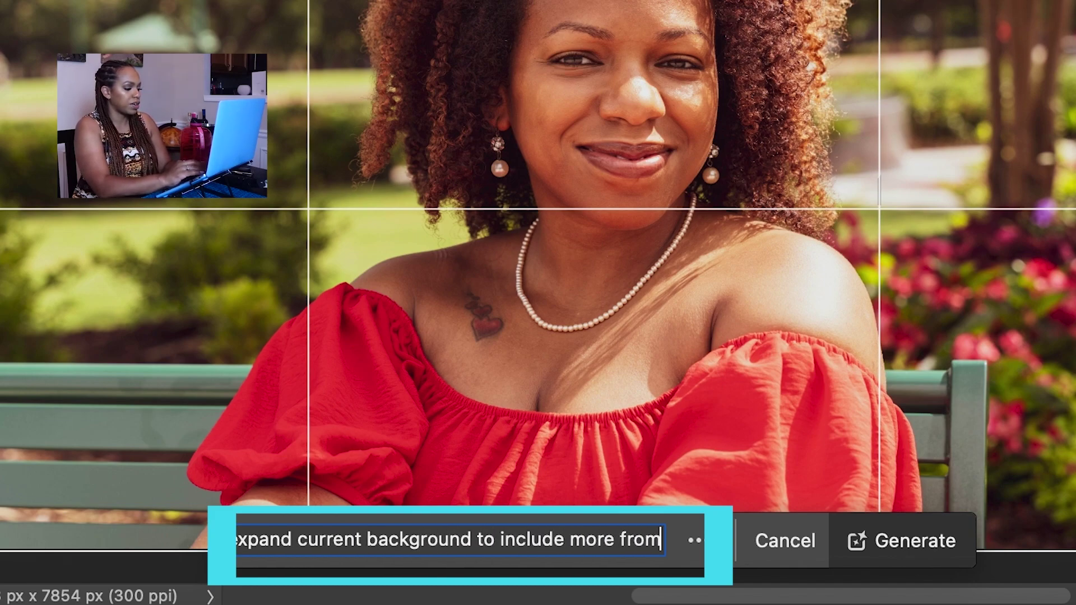
pyautogui.write(' centennial olympic park')
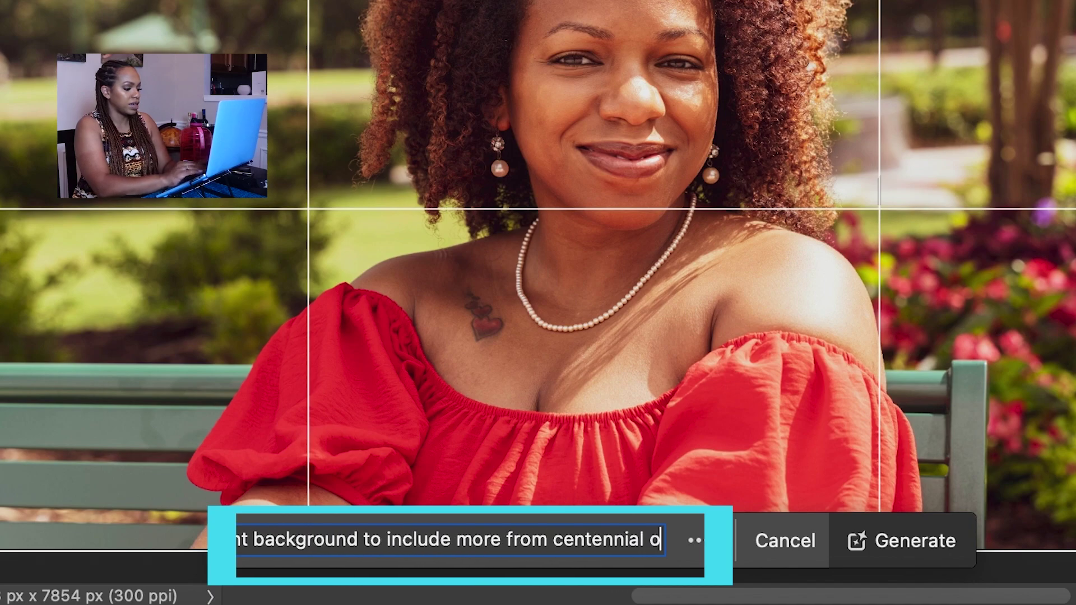
pyautogui.write(' atlanta')
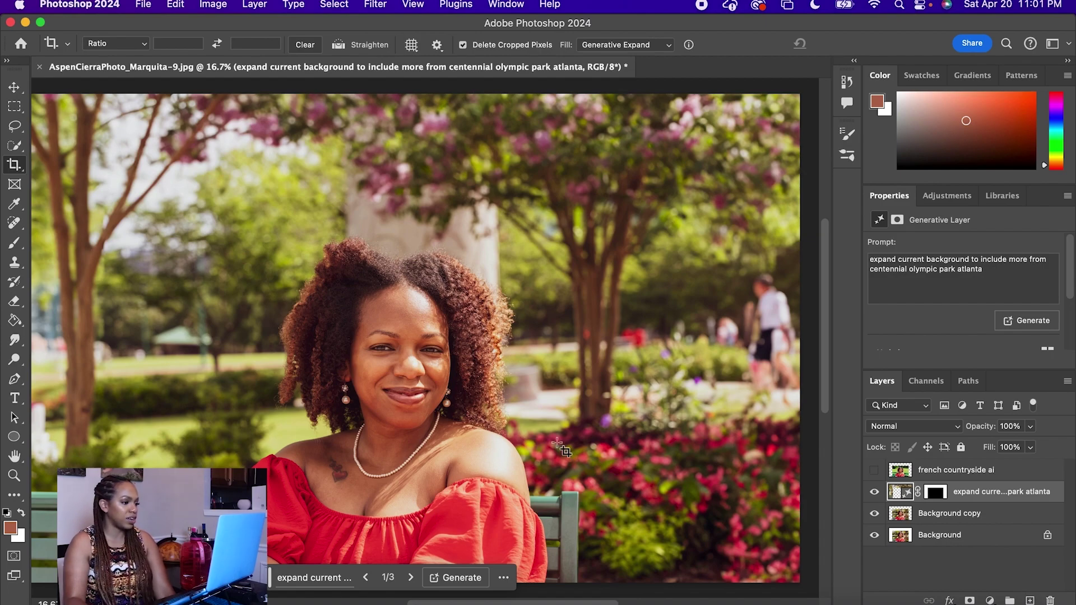
pyautogui.moveTo(489, 600)
pyautogui.mouseDown()
pyautogui.moveTo(452, 601)
pyautogui.moveTo(518, 604)
pyautogui.moveTo(489, 604)
pyautogui.mouseUp()
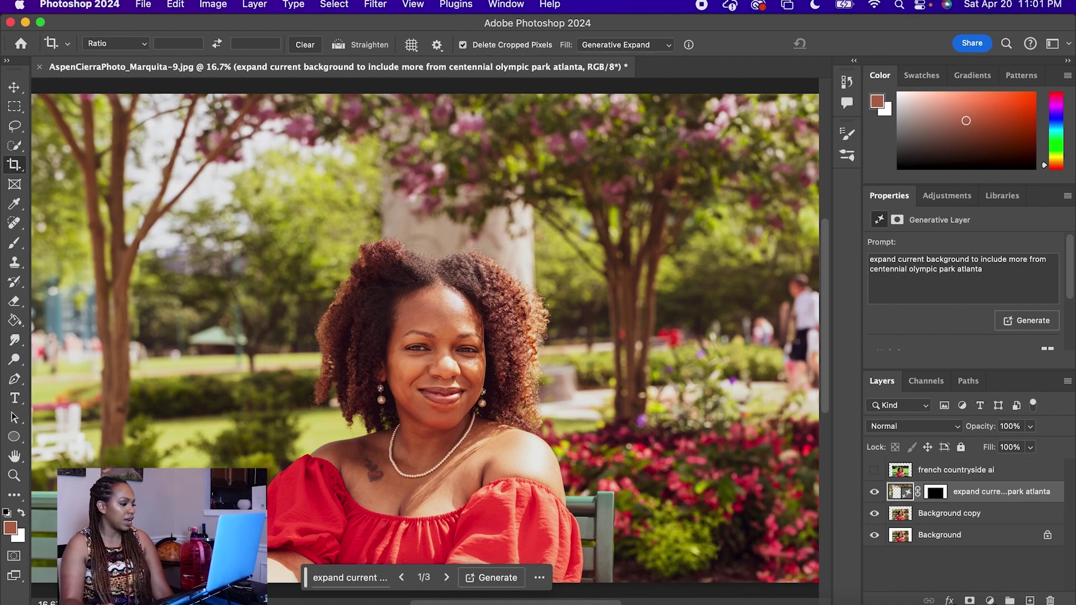
pyautogui.click(873, 496)
pyautogui.click(873, 494)
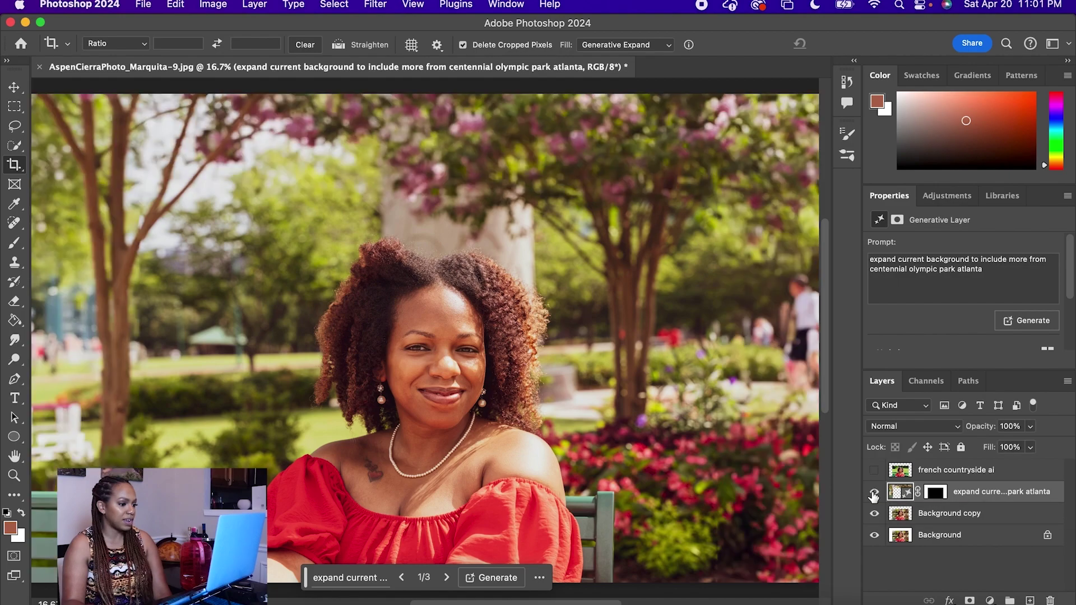